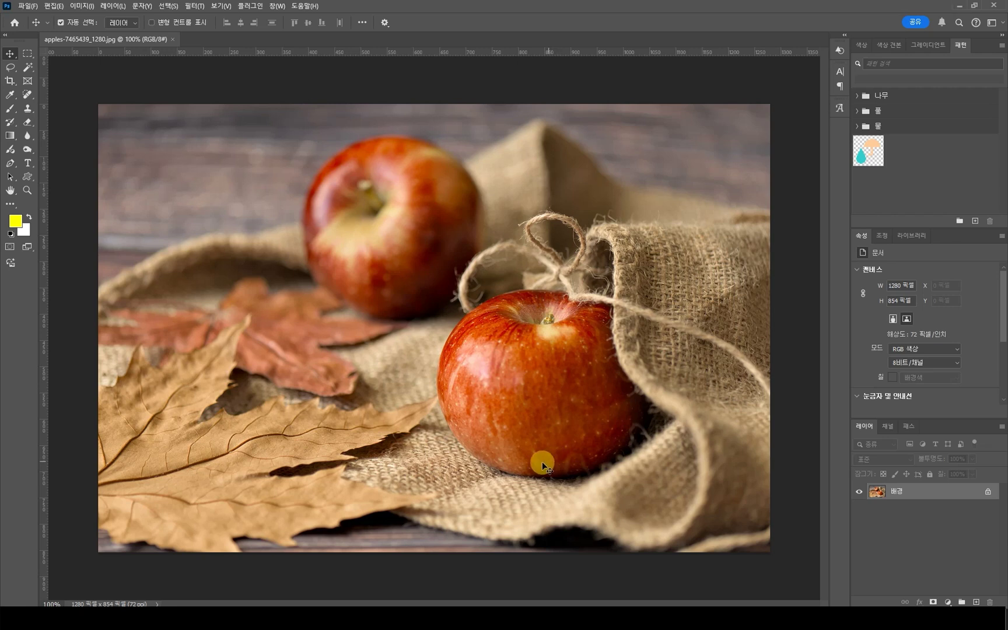
# Select the entire apple still-life image with Ctrl+A
pyautogui.hotkey('ctrl', 'a')
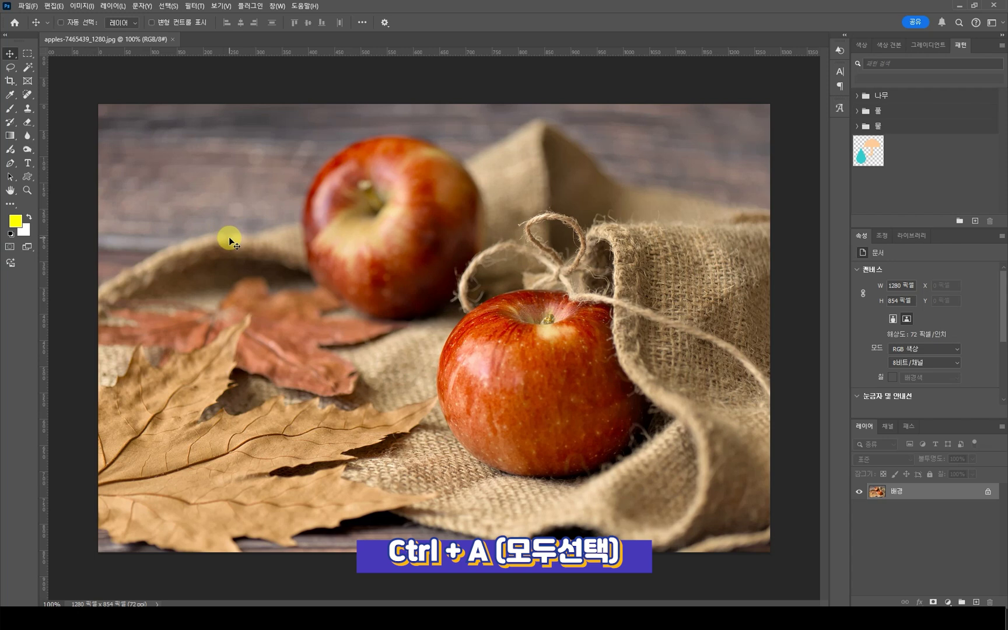
pyautogui.hotkey('ctrl', 'a')
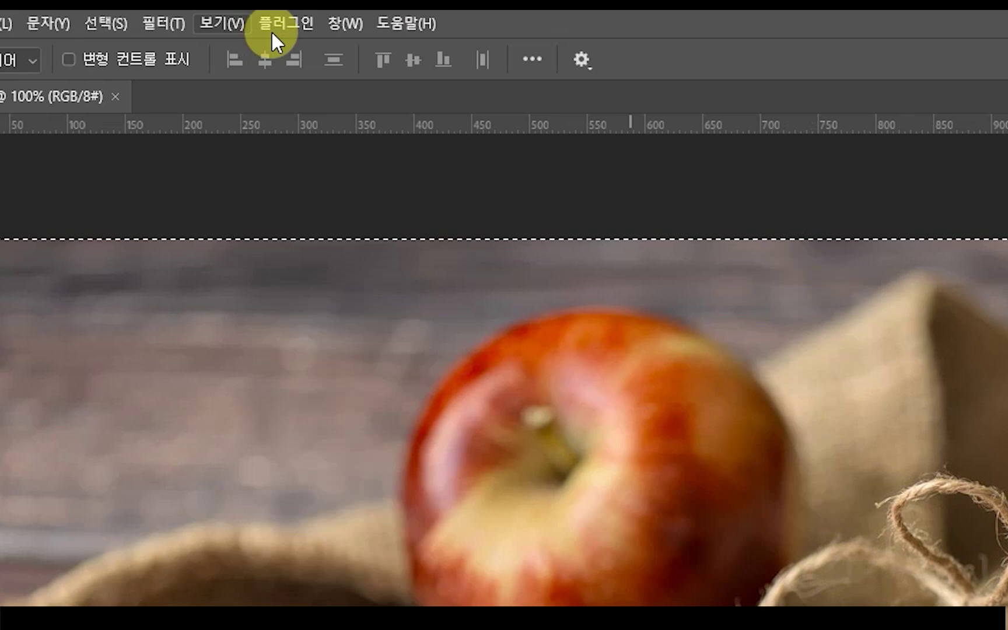
# Enable the Contextual Task Bar and generate a '수채화 효과' generative fill over the photo
pyautogui.click(277, 5)
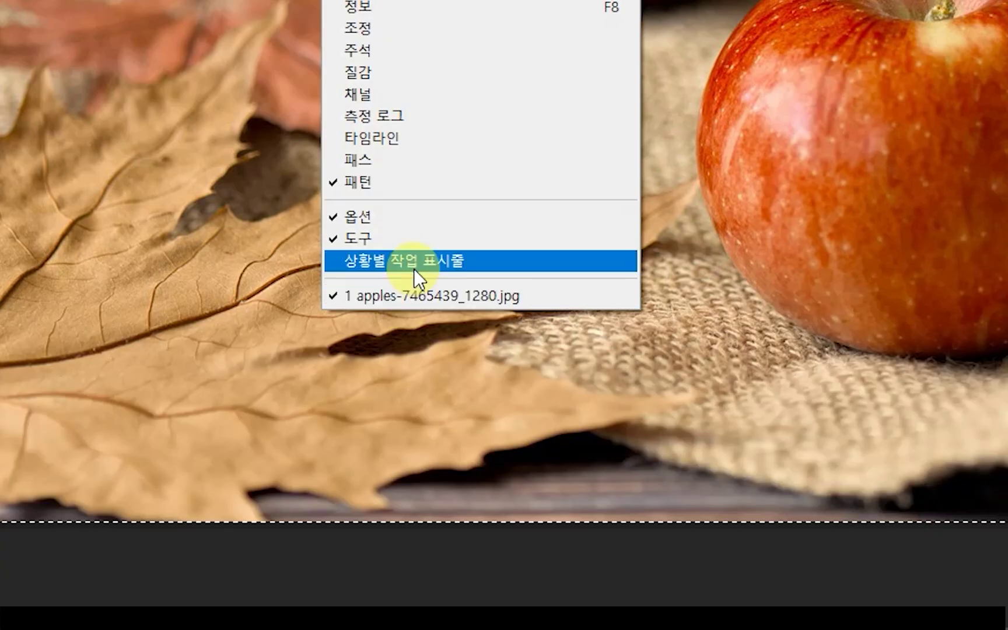
pyautogui.click(417, 267)
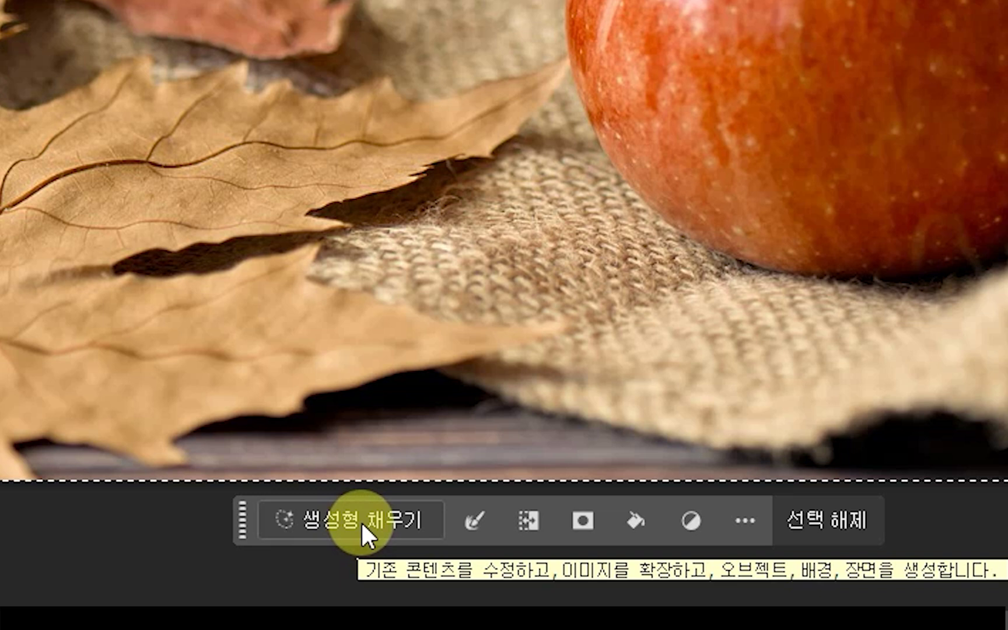
pyautogui.click(360, 526)
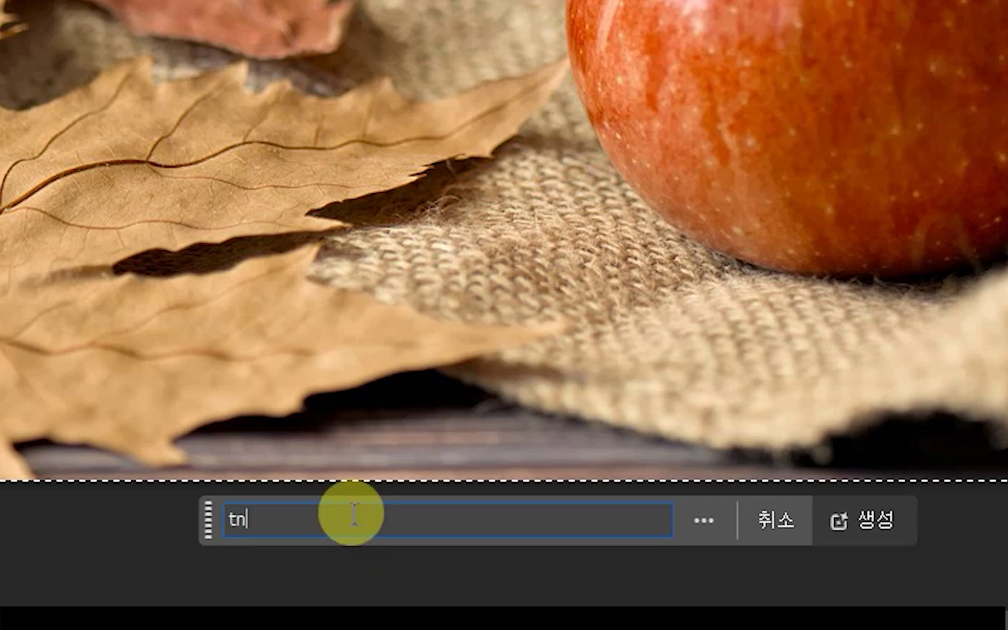
pyautogui.write('수채화 효과')
pyautogui.click(888, 525)
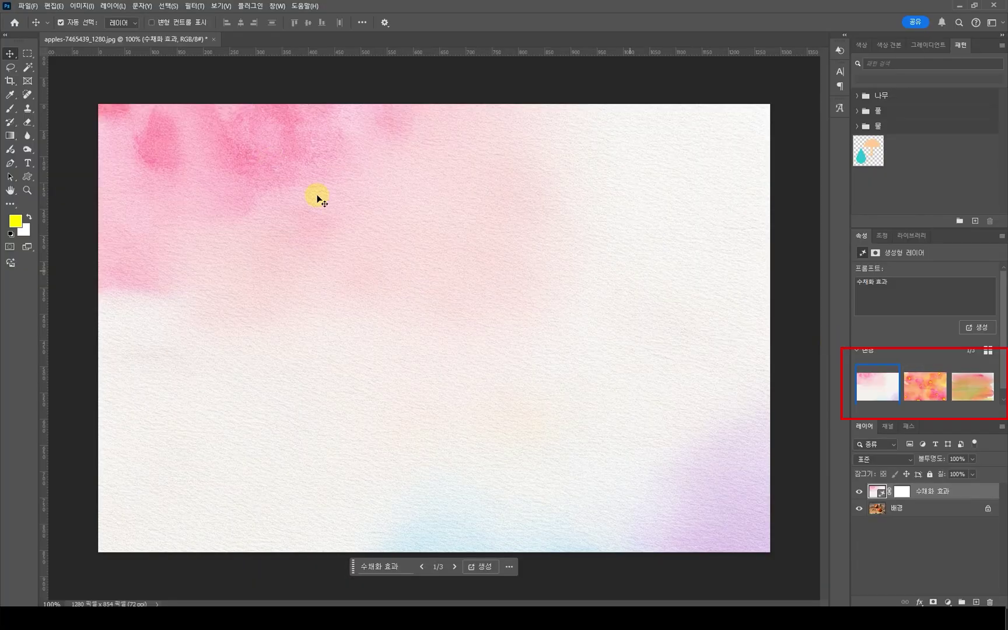
# Choose the third watercolour variation, then hide the 수채화 효과 layer to reveal the photo
pyautogui.click(923, 384)
pyautogui.click(969, 388)
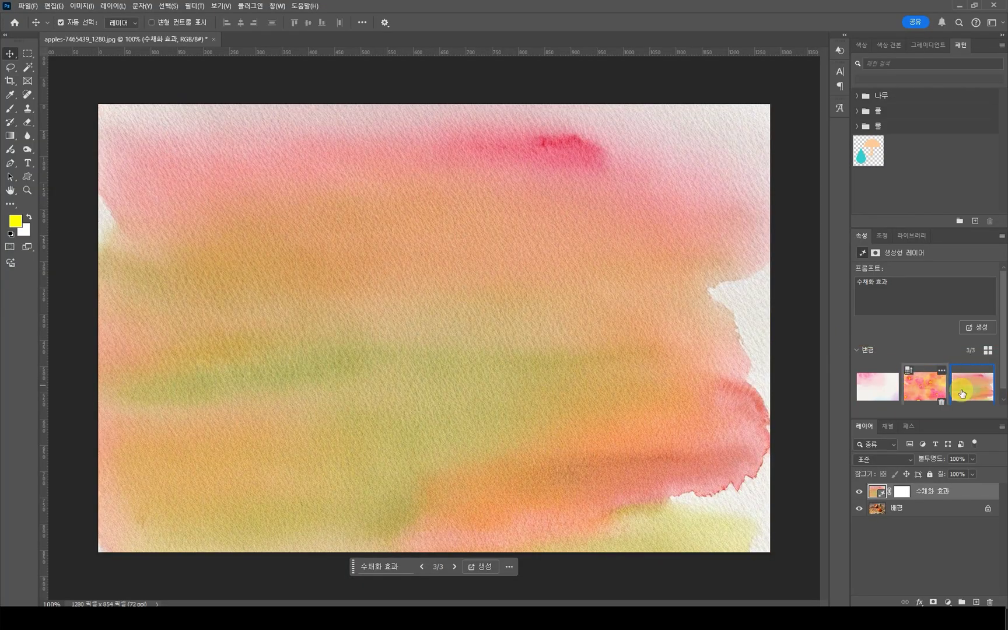
pyautogui.scroll(-1, 970, 388)
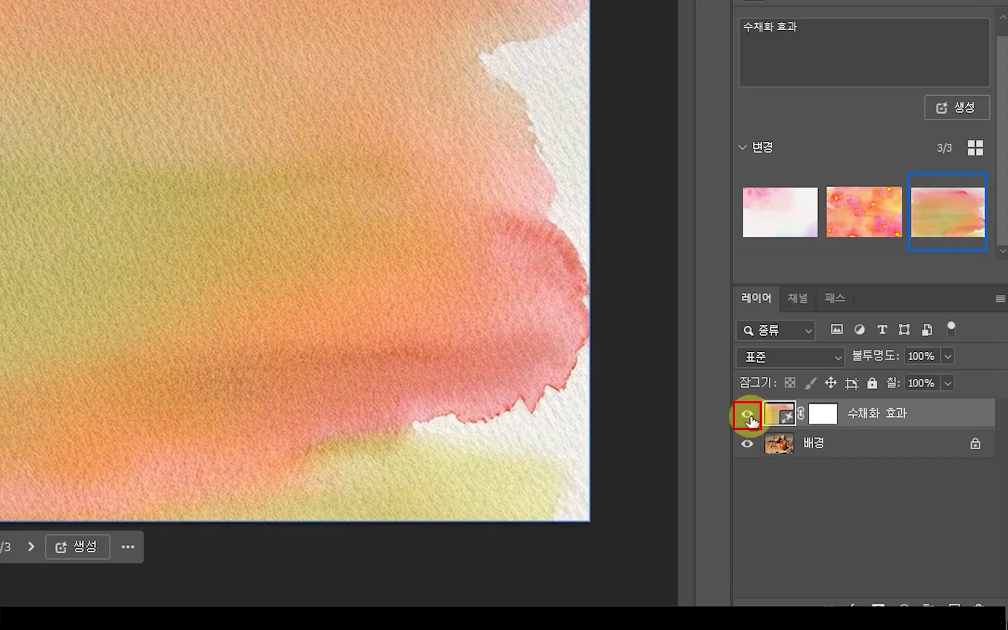
pyautogui.click(751, 416)
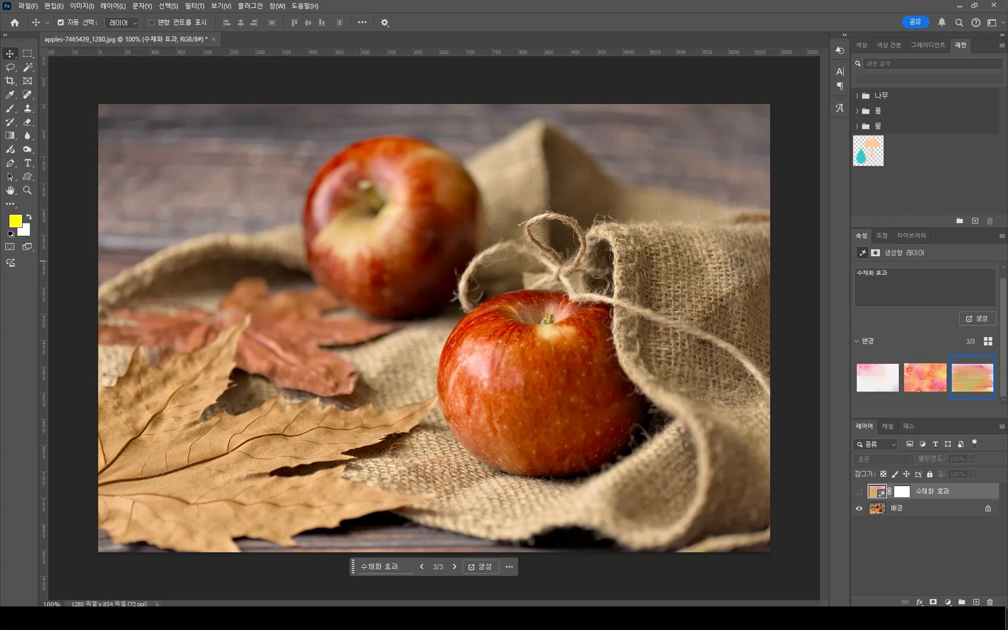
# Switch the background photo into Quick Mask mode
pyautogui.click(74, 334)
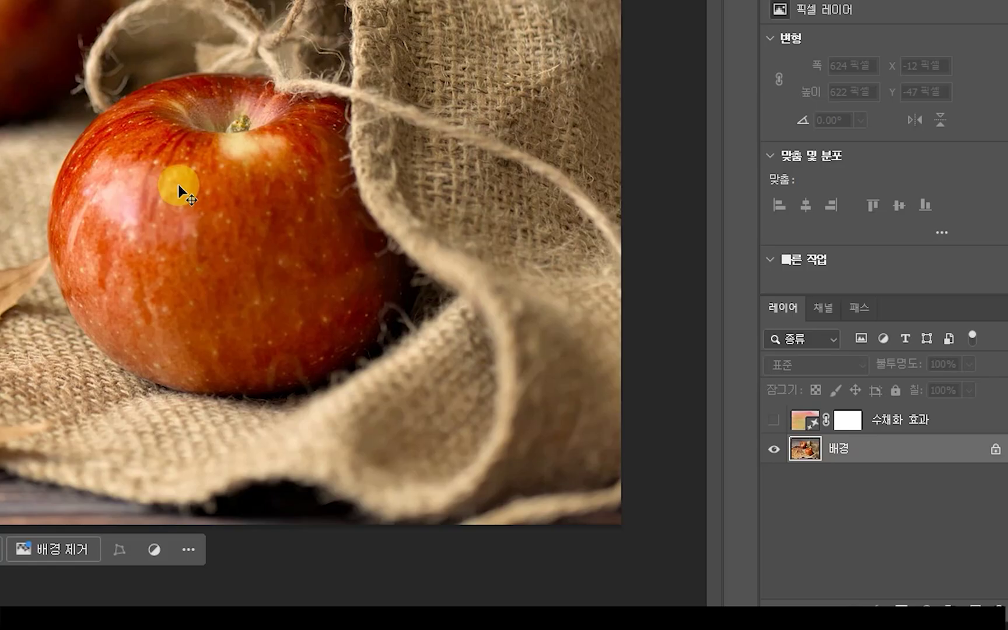
pyautogui.click(864, 447)
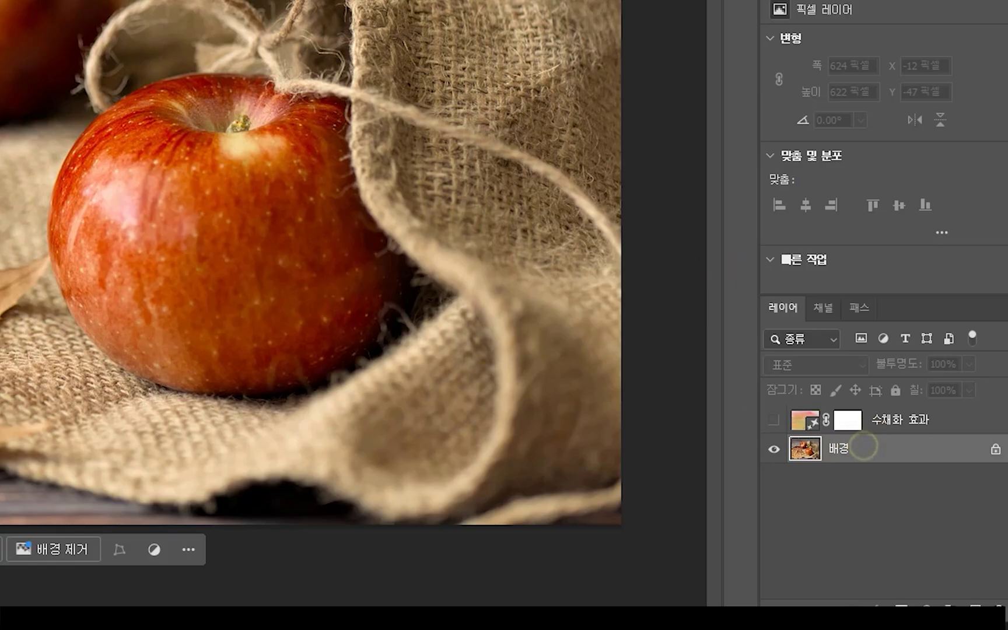
pyautogui.click(10, 249)
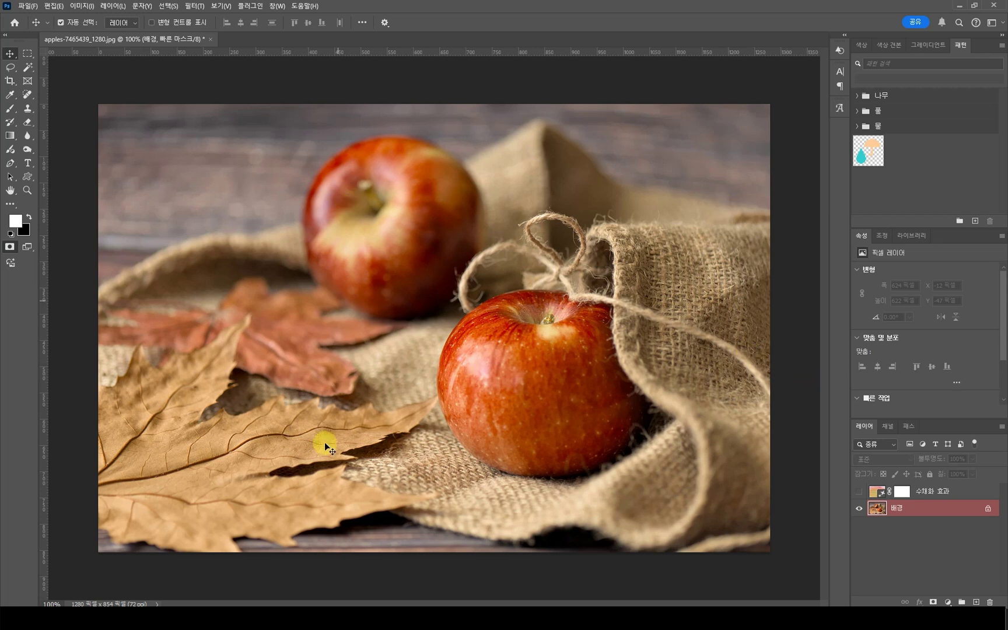
# Fill the Quick Mask with black at 40% opacity
pyautogui.click(54, 5)
pyautogui.click(72, 169)
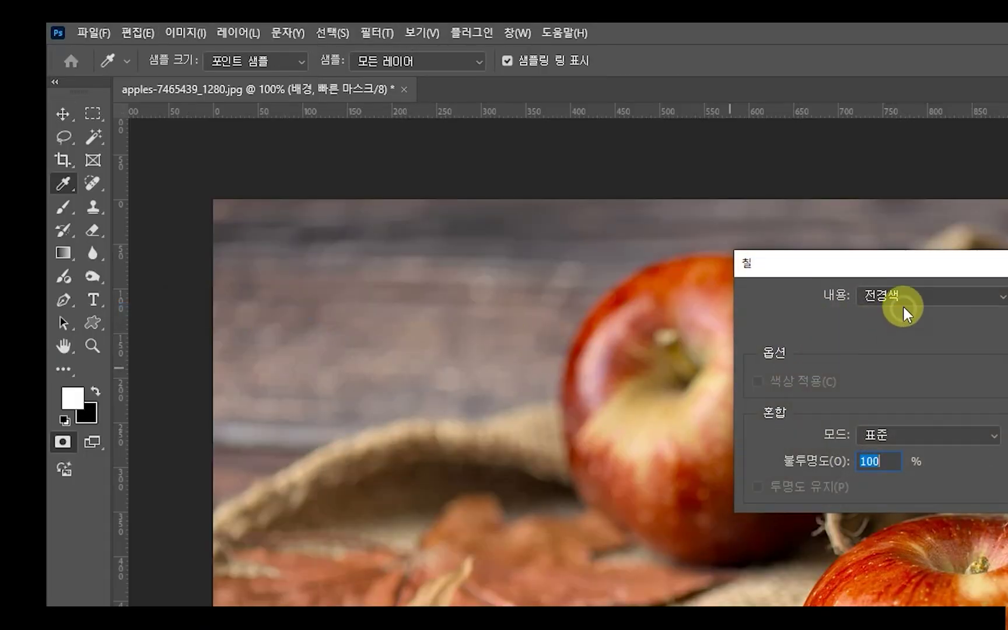
pyautogui.click(903, 304)
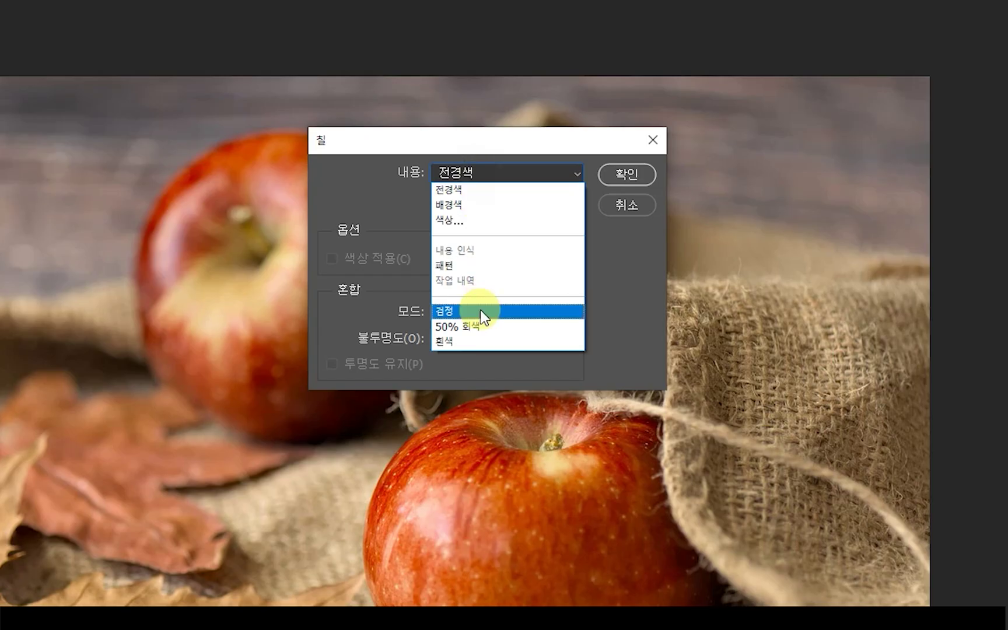
pyautogui.click(479, 306)
pyautogui.click(405, 288)
pyautogui.write('40')
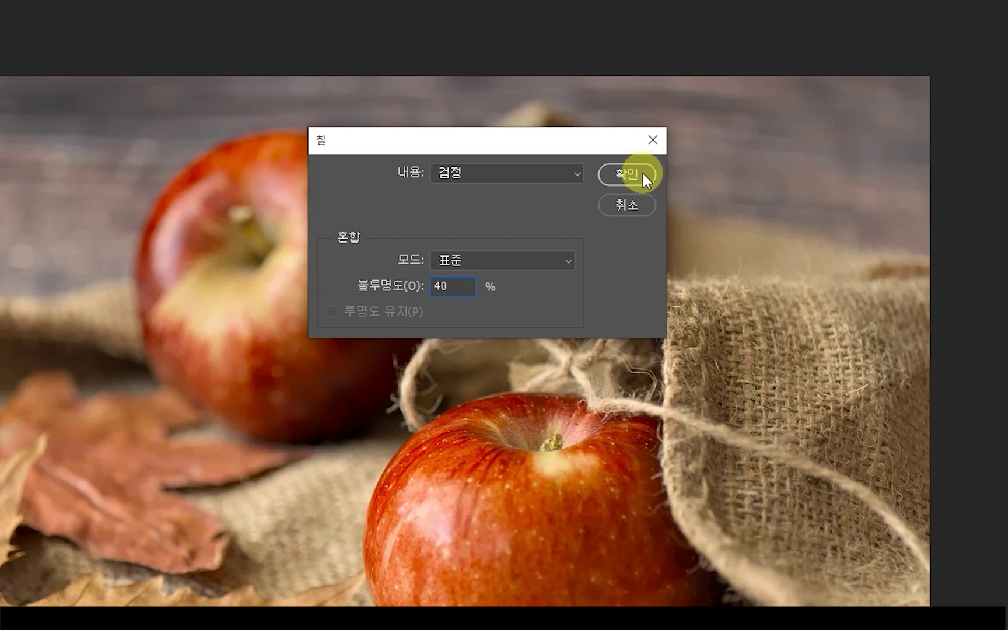
pyautogui.click(641, 172)
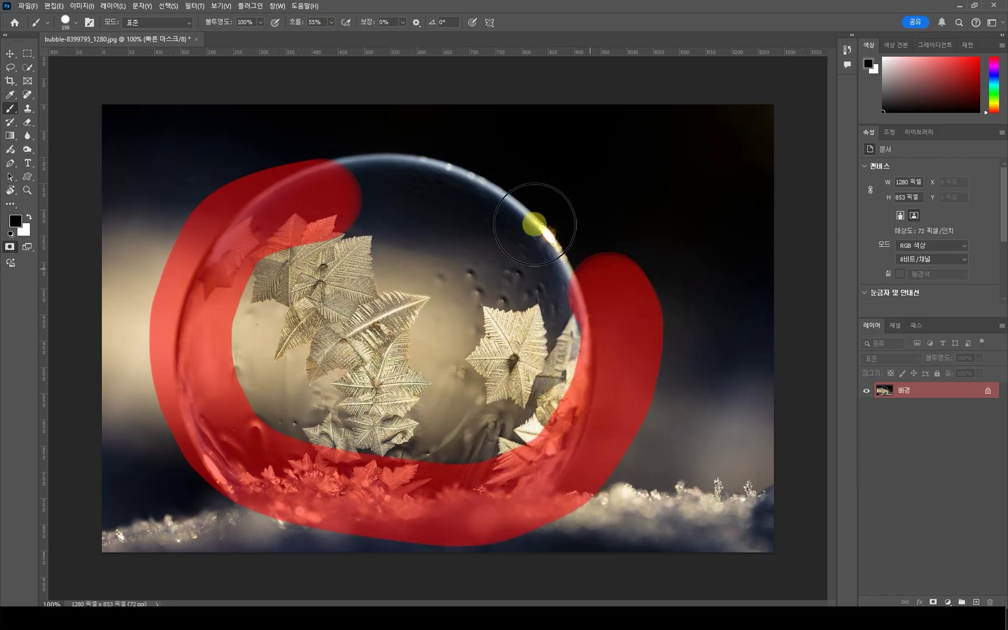
# Paint and erase parts of the Quick Mask, then exit Quick Mask to load the selection
pyautogui.moveTo(535, 226)
pyautogui.mouseDown()
pyautogui.moveTo(360, 217)
pyautogui.moveTo(255, 321)
pyautogui.moveTo(533, 261)
pyautogui.moveTo(349, 390)
pyautogui.moveTo(351, 281)
pyautogui.mouseUp()
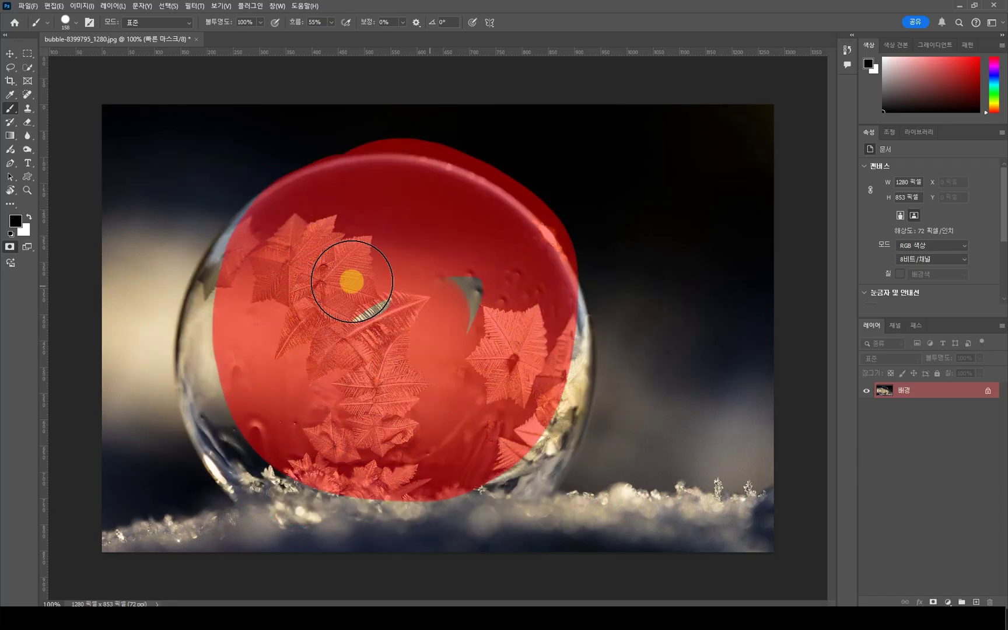
pyautogui.click(27, 217)
pyautogui.moveTo(367, 219)
pyautogui.mouseDown()
pyautogui.moveTo(349, 288)
pyautogui.moveTo(227, 366)
pyautogui.moveTo(243, 411)
pyautogui.moveTo(360, 479)
pyautogui.moveTo(420, 467)
pyautogui.mouseUp()
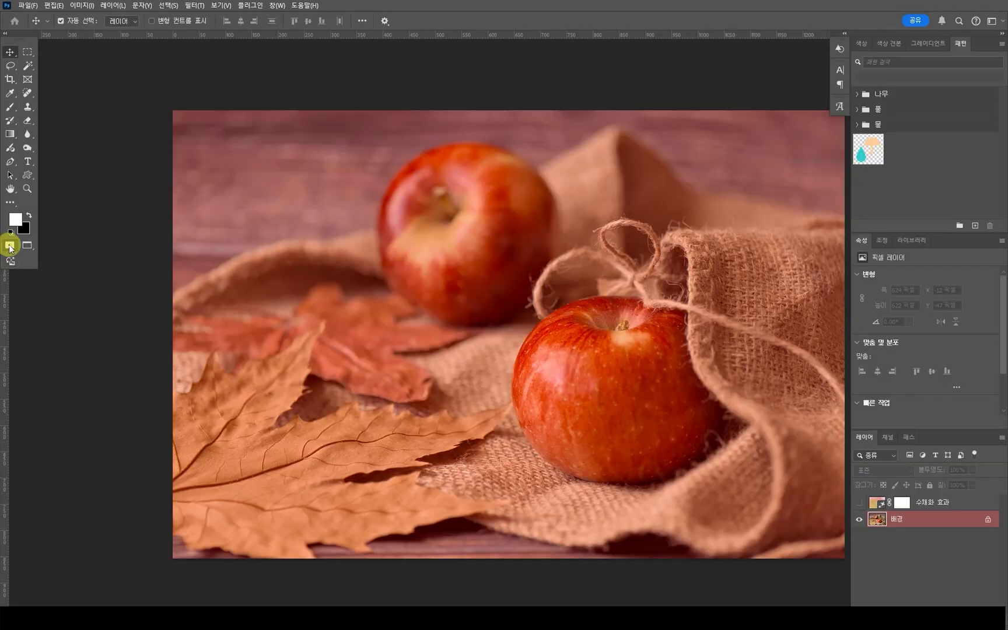
pyautogui.click(9, 247)
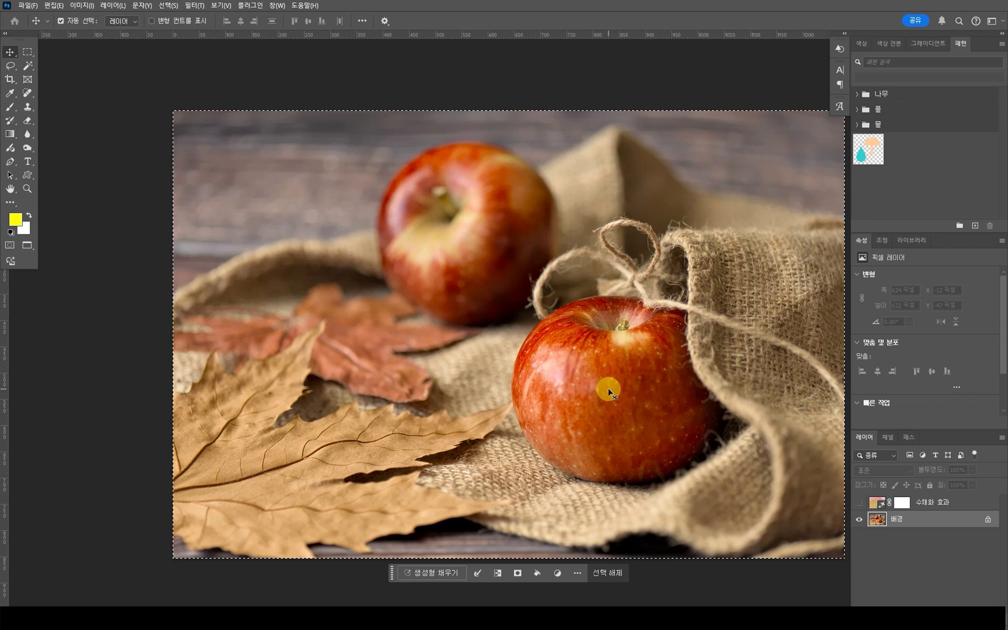
# Invert the partial selection and generate a '수채화 느낌' fill, comparing its first and third variations
pyautogui.hotkey('ctrl', 'shift', 'i')
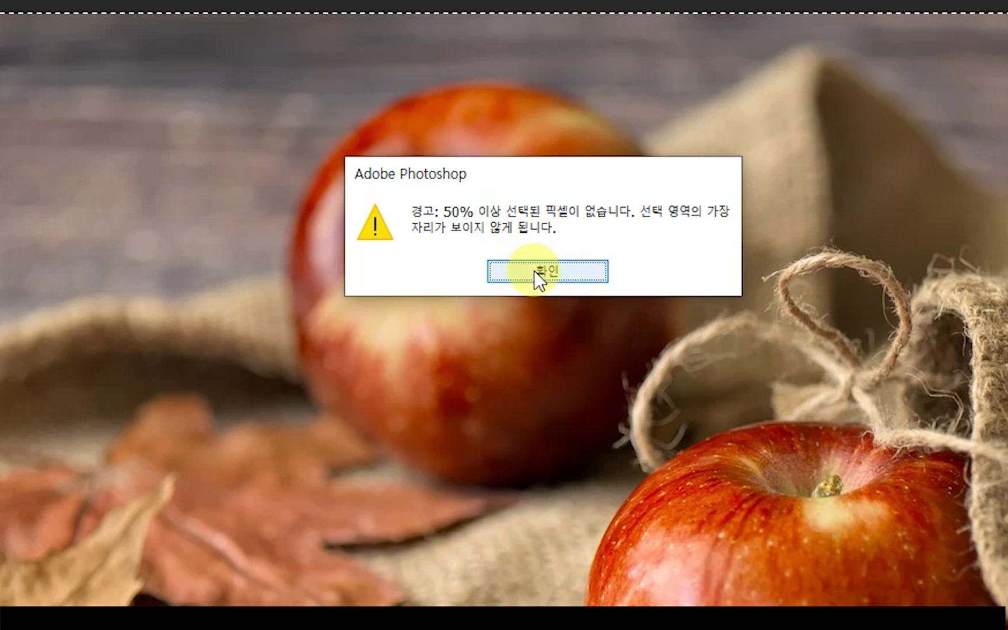
pyautogui.click(534, 271)
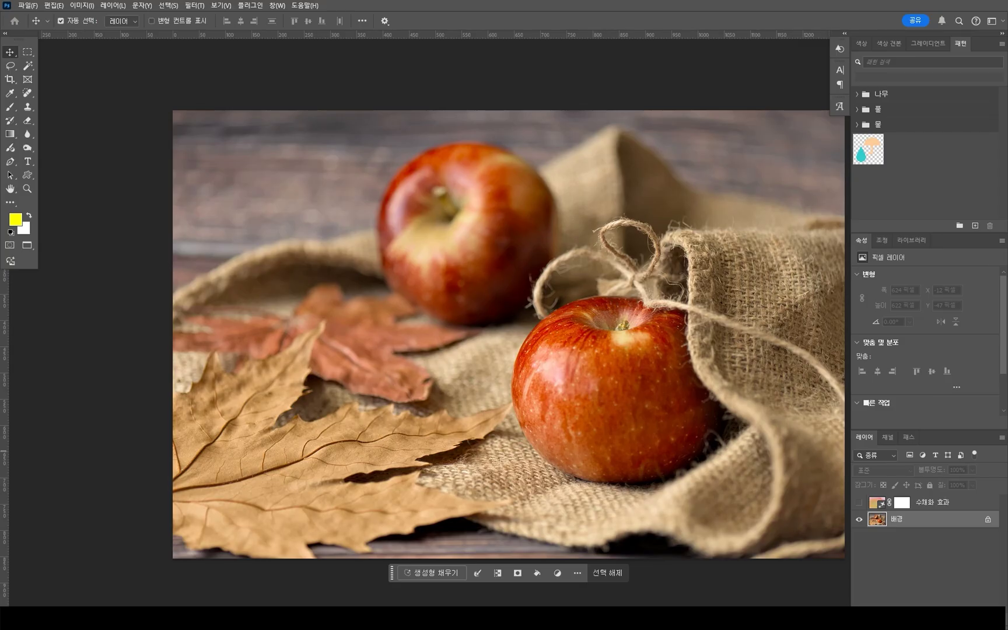
pyautogui.click(431, 574)
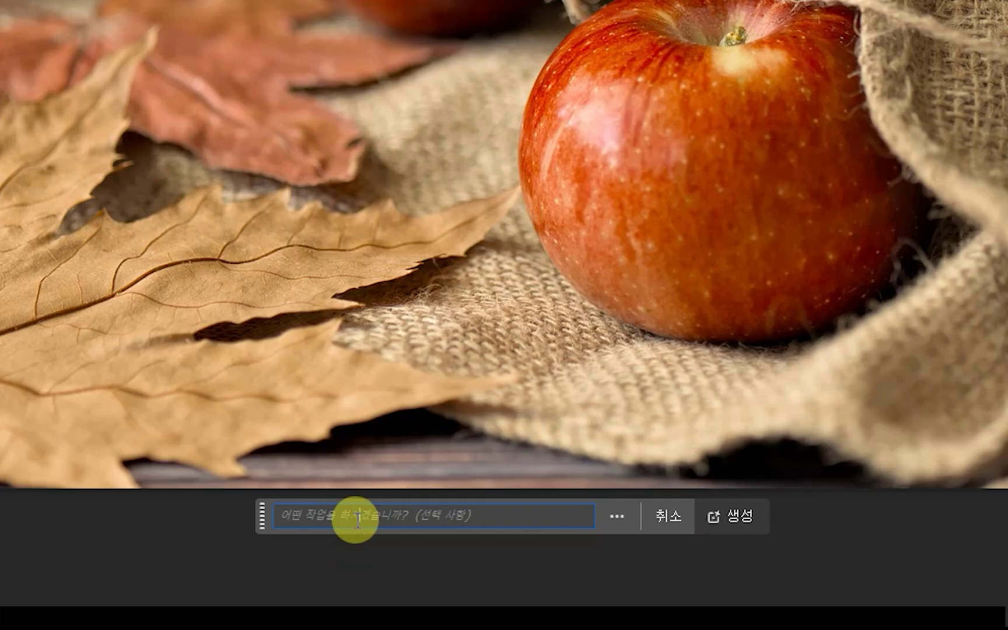
pyautogui.write('수채화 느낌')
pyautogui.click(622, 573)
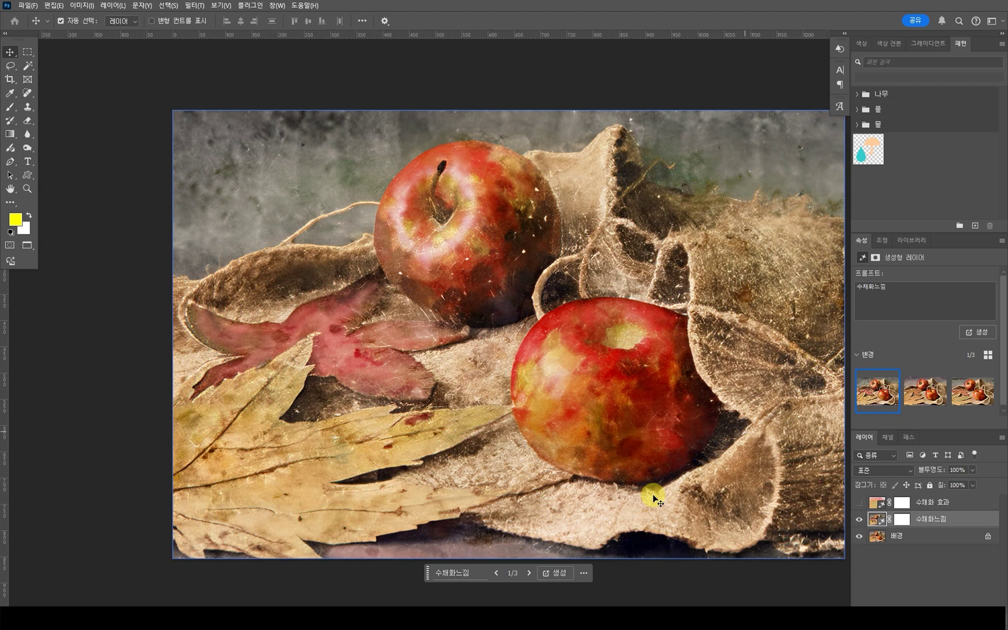
pyautogui.click(972, 392)
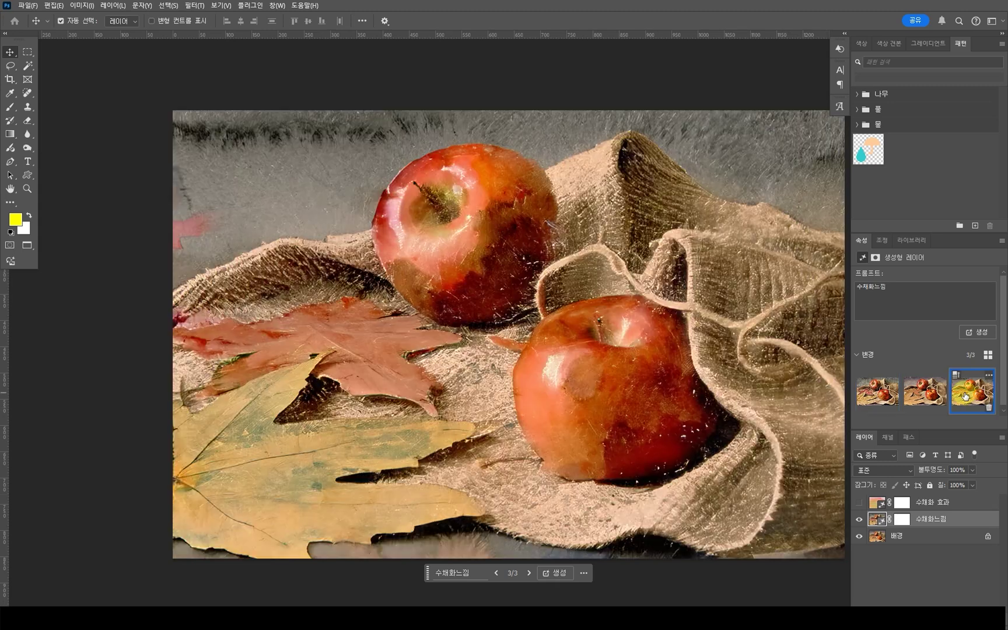
pyautogui.click(884, 392)
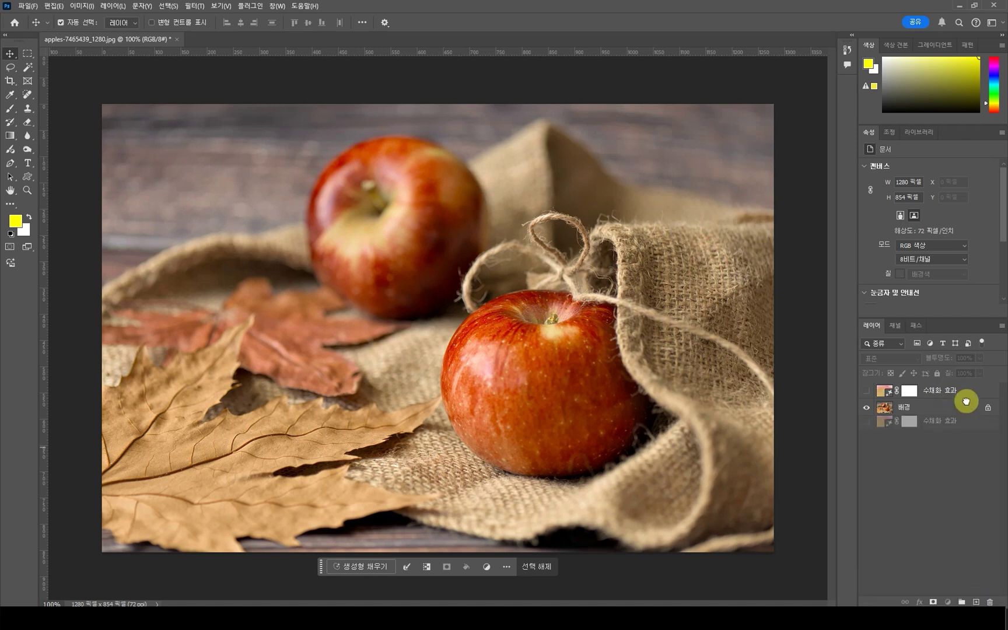
# Delete the 수채화 효과 layer, clear the selection, and select the whole image again
pyautogui.click(944, 392)
pyautogui.moveTo(945, 392); pyautogui.dragTo(990, 602)
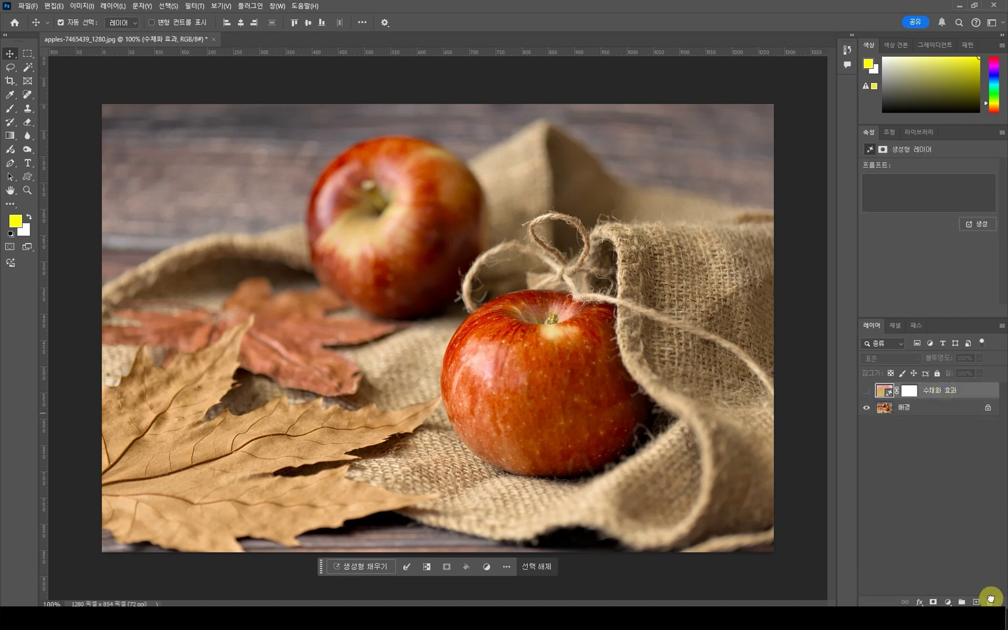
pyautogui.hotkey('ctrl', 'd')
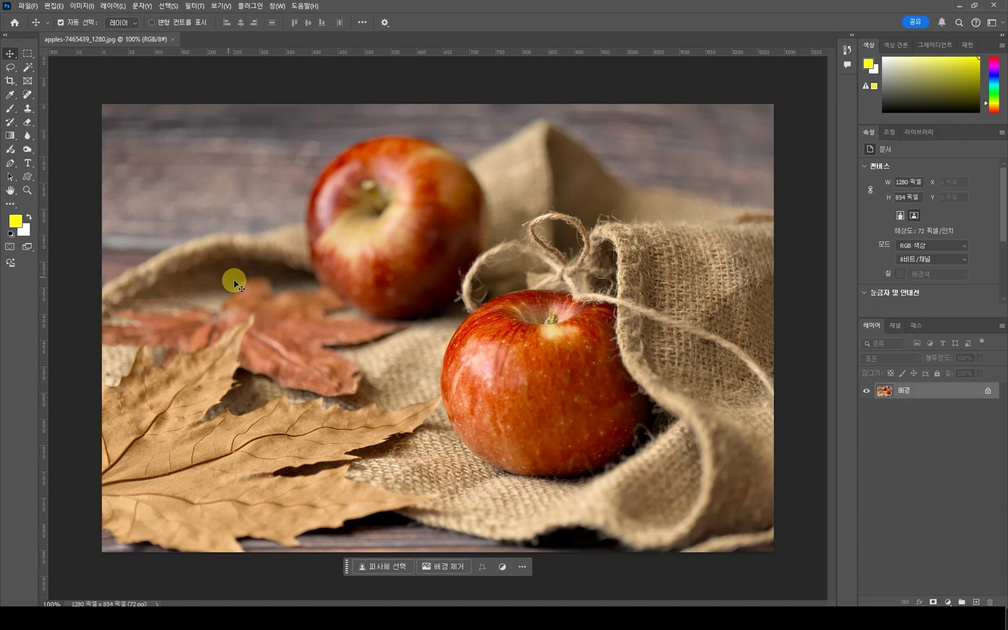
pyautogui.hotkey('ctrl', 'a')
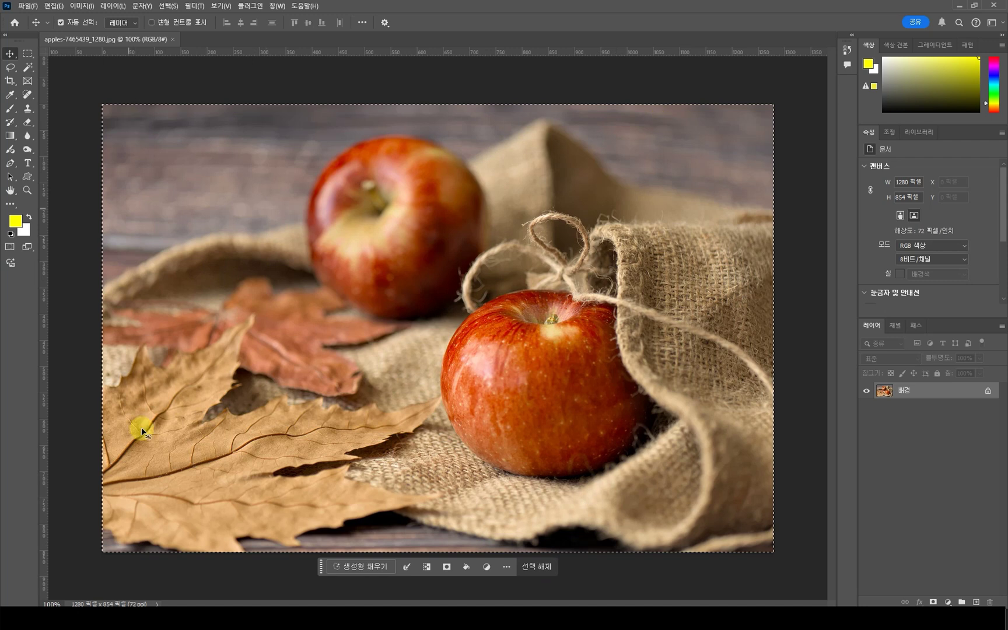
# Generate a '유화 느낌' fill, pick its third variation, hide it, and select the 배경 layer
pyautogui.click(366, 567)
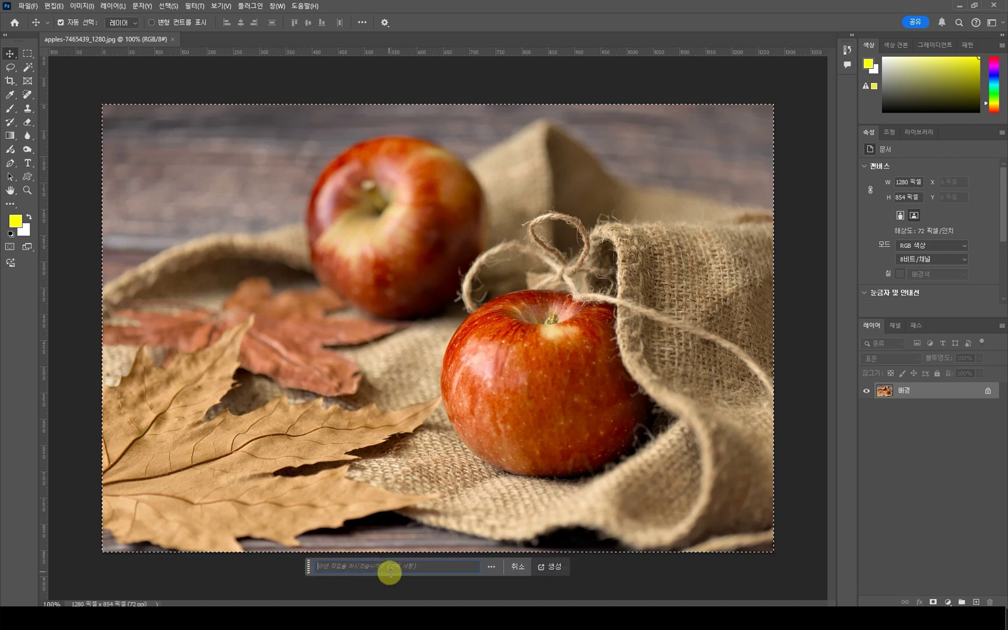
pyautogui.write('유화 느낌')
pyautogui.press('Return')
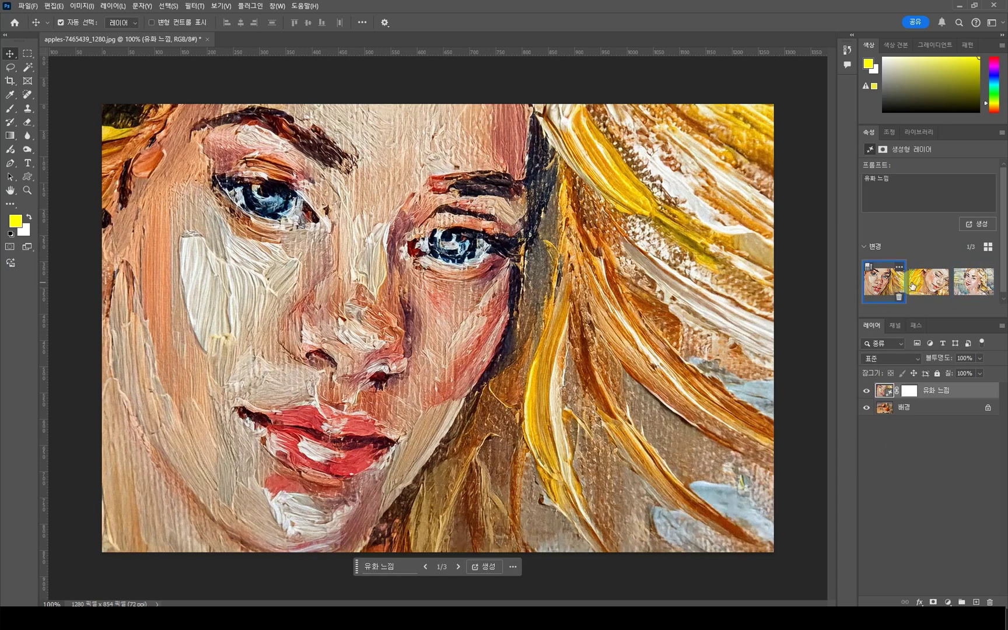
pyautogui.click(913, 286)
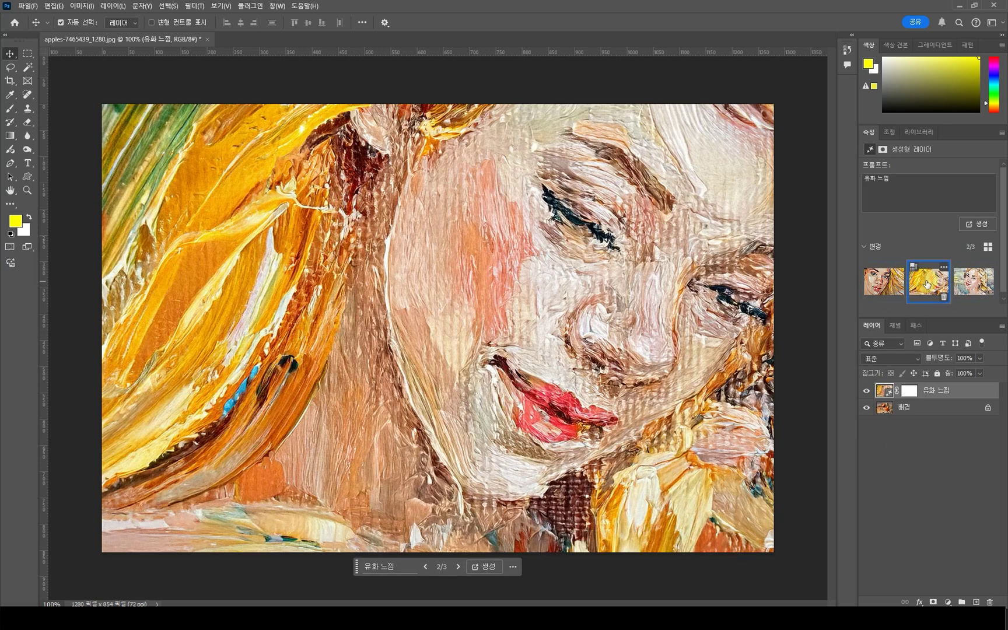
pyautogui.click(969, 285)
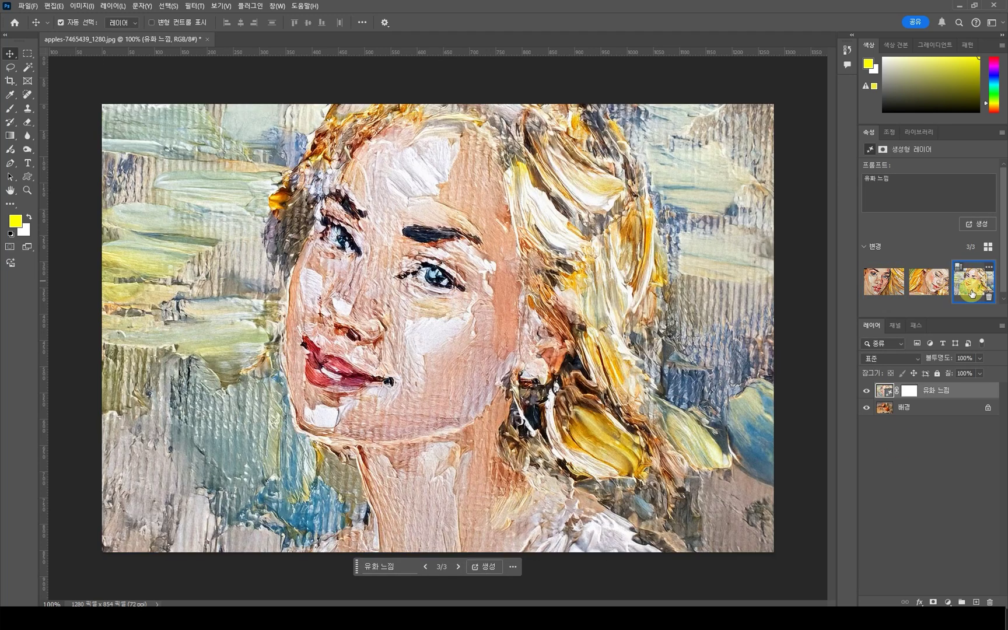
pyautogui.click(867, 395)
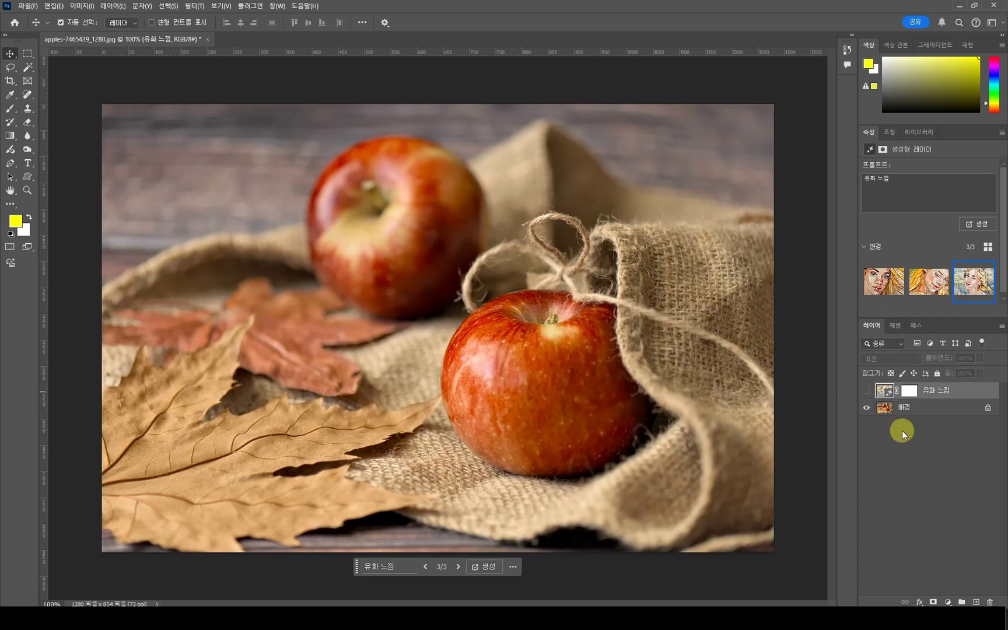
pyautogui.click(899, 412)
# Fill a Quick Mask with 40% black and exit it to partially select the apple photo
pyautogui.click(9, 246)
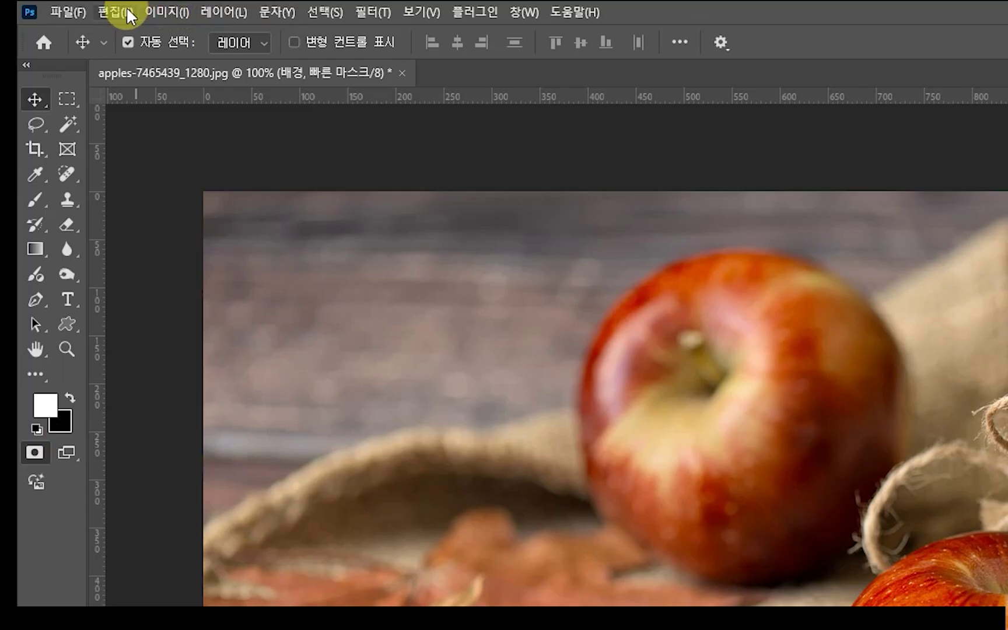
pyautogui.click(57, 6)
pyautogui.click(153, 319)
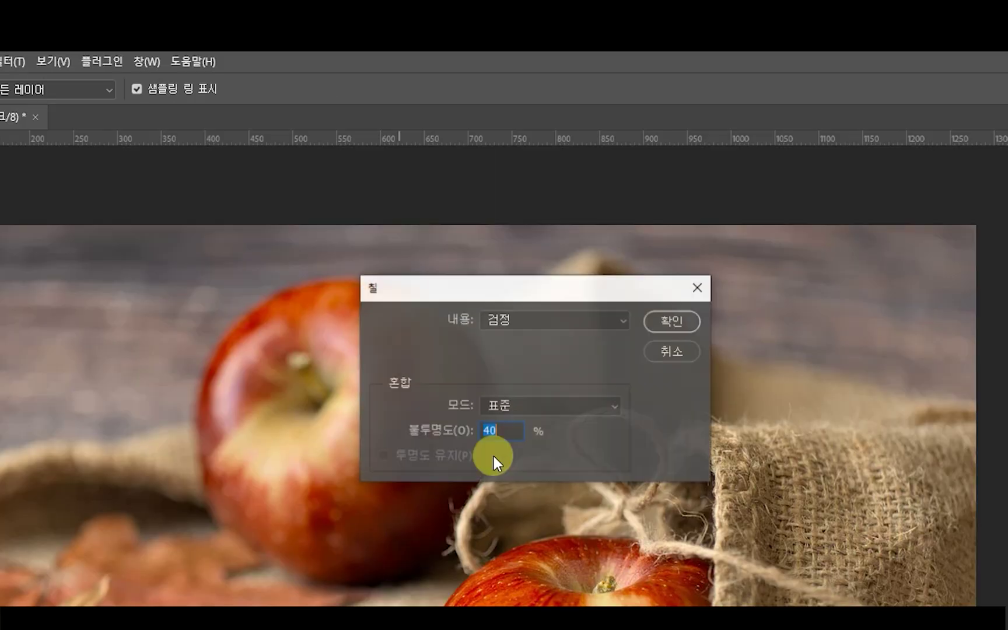
pyautogui.click(672, 320)
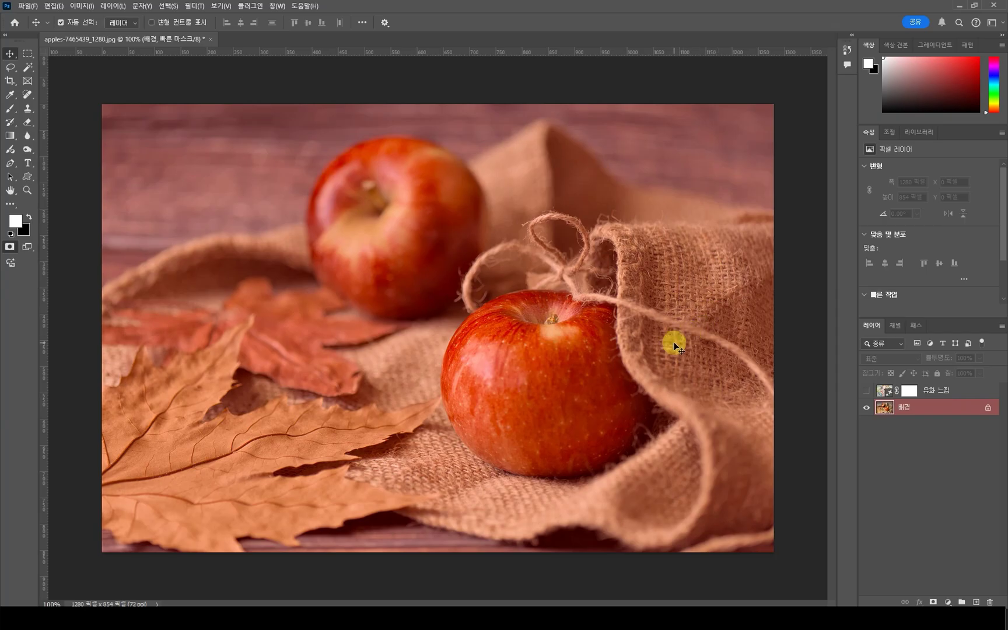
pyautogui.click(9, 250)
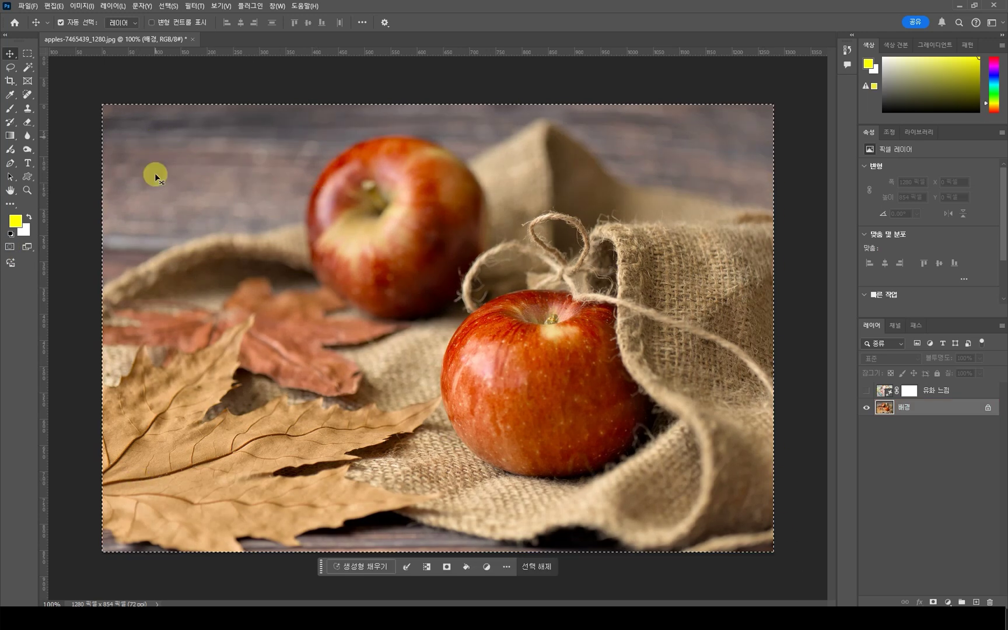
# Invert the partial selection, dismiss the warning, and generate a new oil-painting fill on it
pyautogui.hotkey('ctrl', 'shift', 'i')
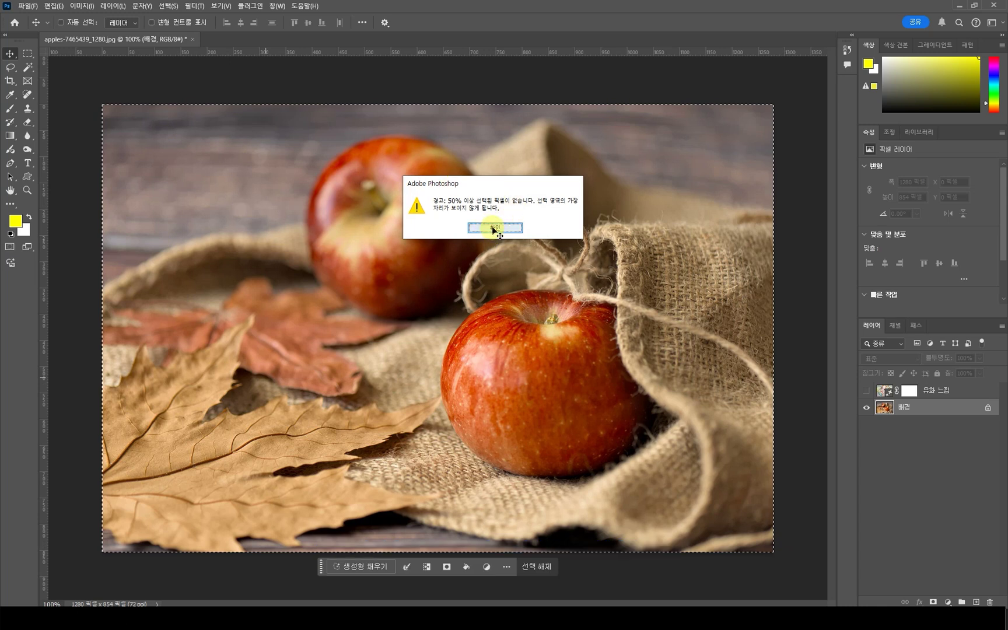
pyautogui.click(494, 228)
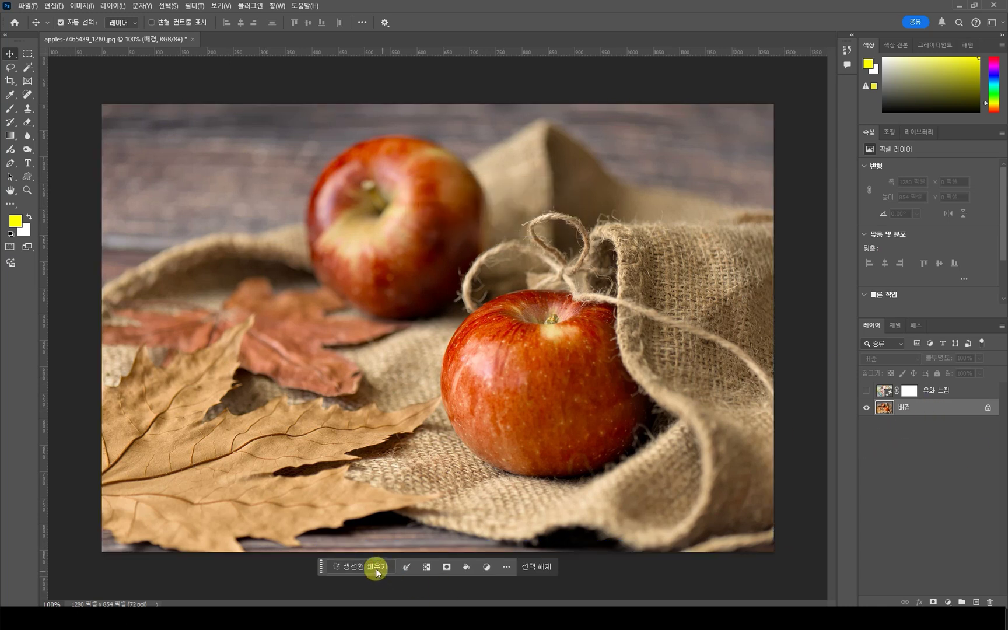
pyautogui.click(345, 563)
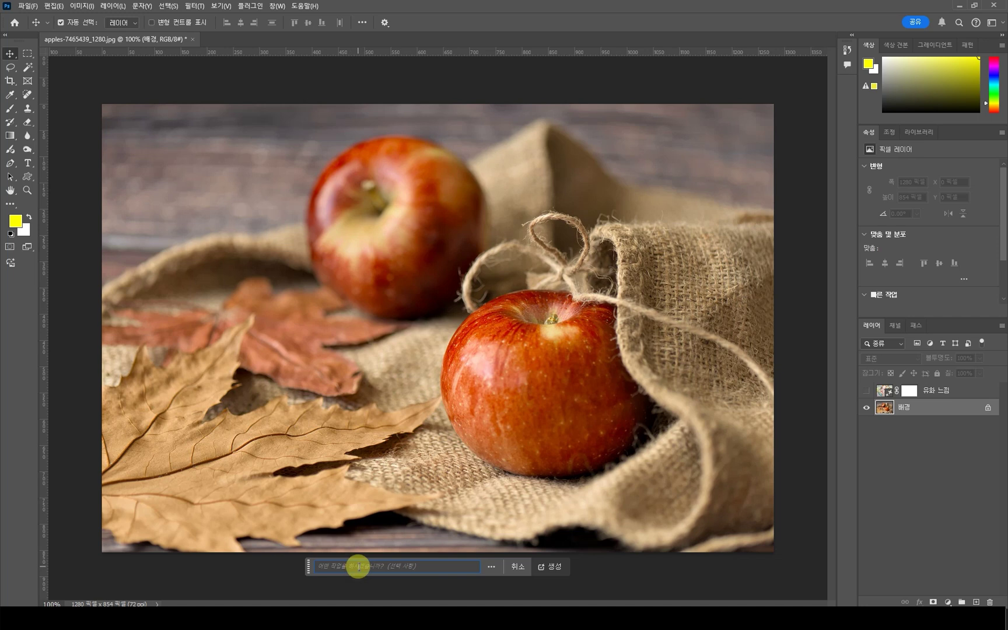
pyautogui.press('Return')
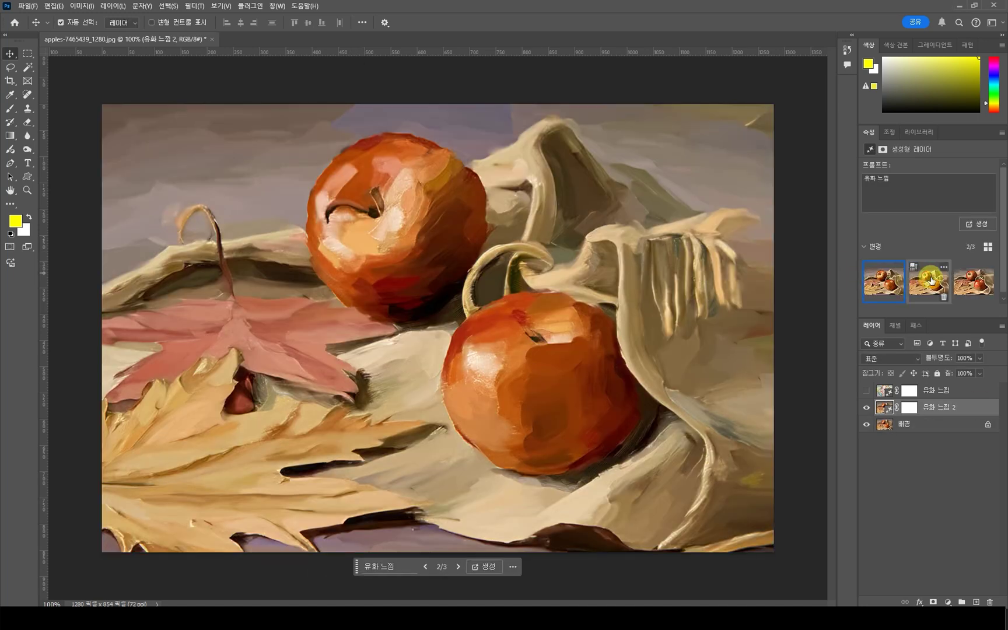
# Compare the three oil-painted apple variations and keep the first one
pyautogui.click(929, 282)
pyautogui.click(965, 286)
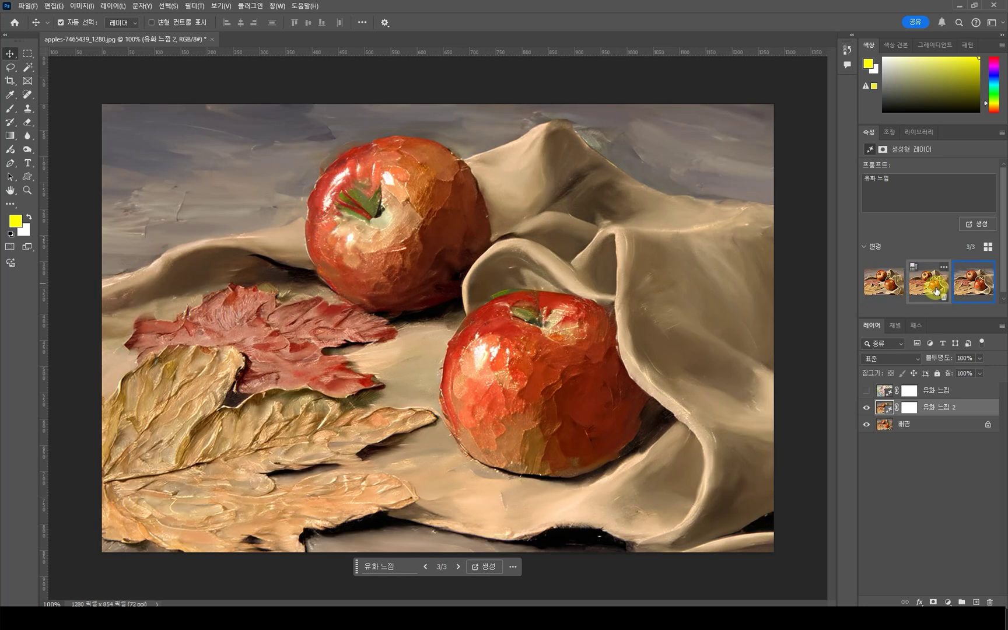
pyautogui.click(882, 282)
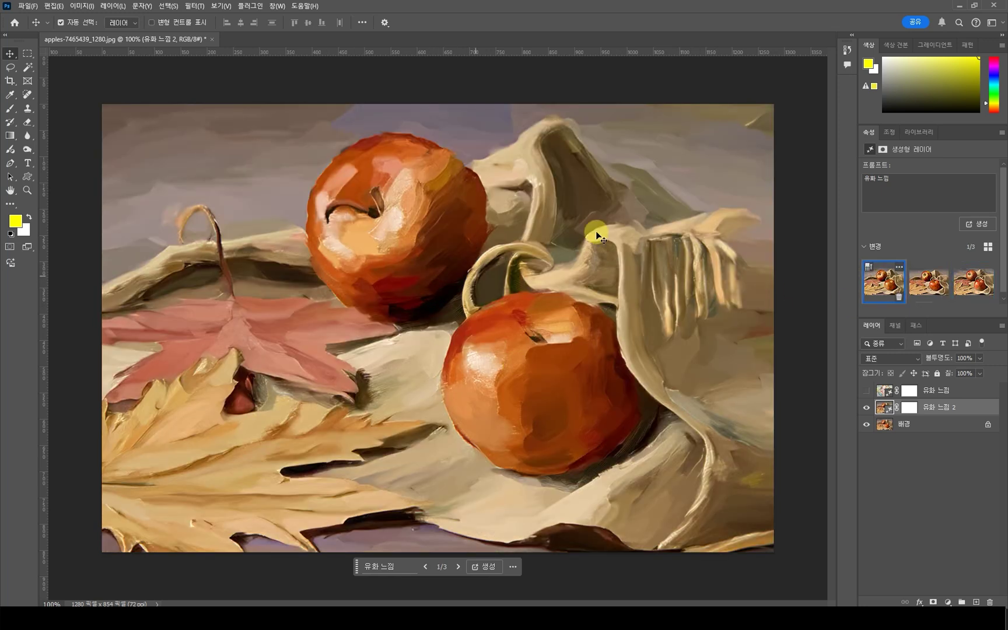